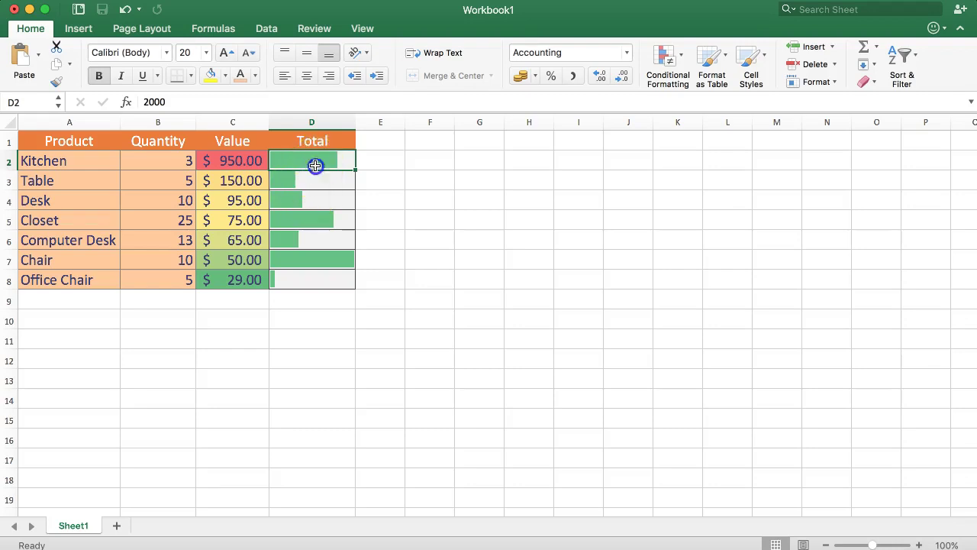
- Select the Total values D2:D8 and open their Data Bar rule in the conditional formatting rules manager
{"action": "left_click_drag", "start_coordinate": [313, 162], "coordinate": [307, 288]}
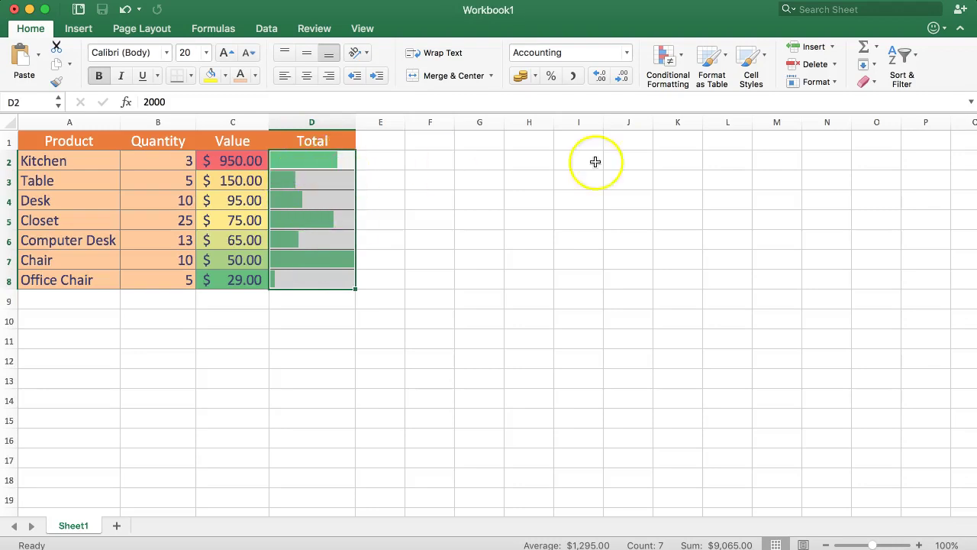
{"action": "left_click", "coordinate": [668, 55]}
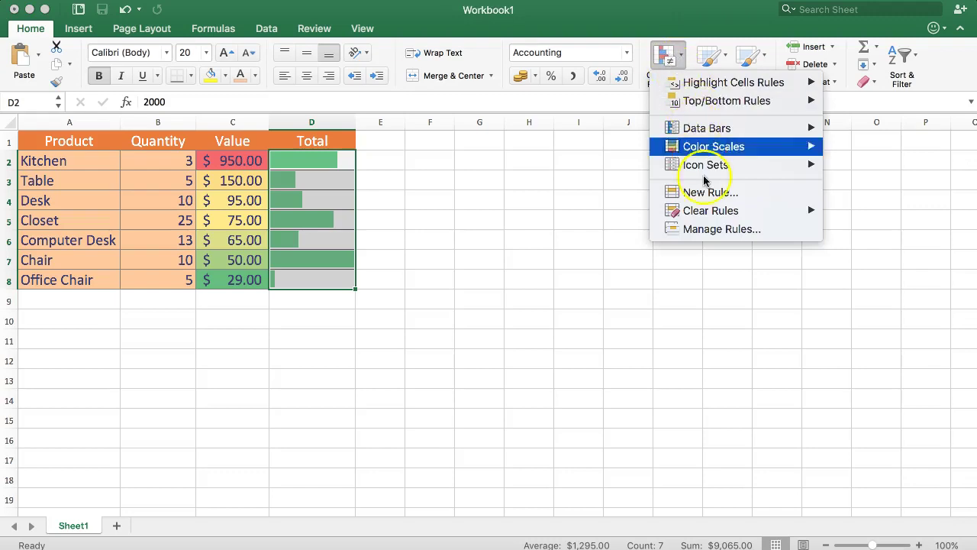
{"action": "left_click", "coordinate": [700, 236]}
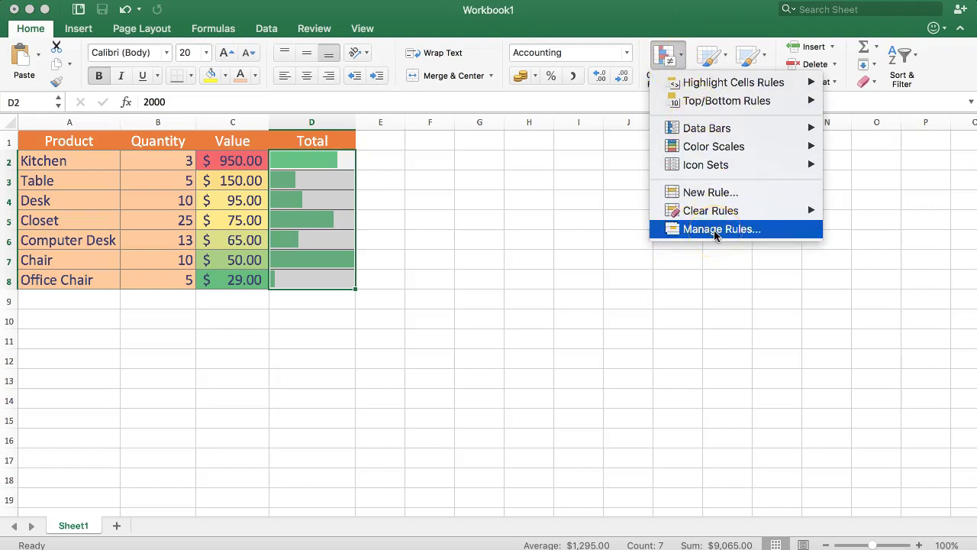
{"action": "left_click", "coordinate": [716, 230]}
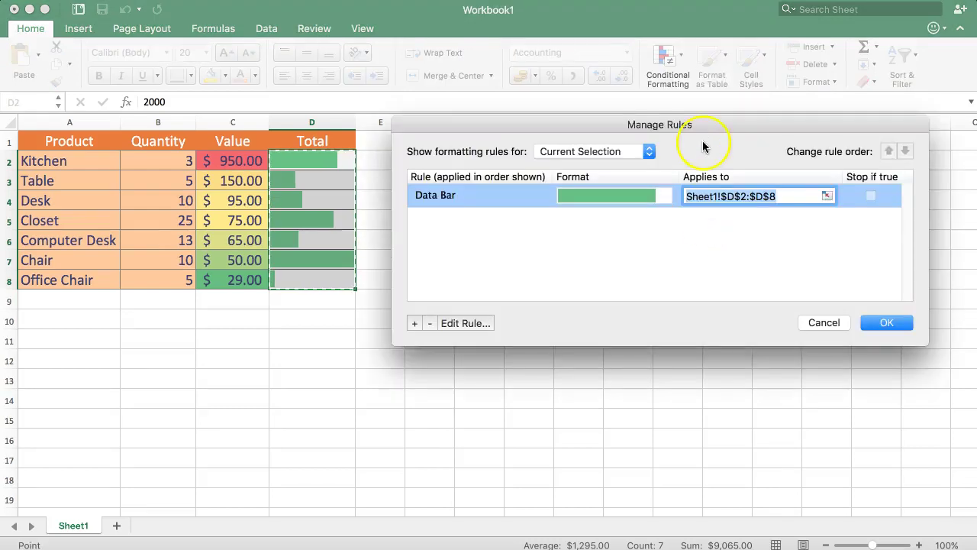
{"action": "left_click_drag", "start_coordinate": [715, 130], "coordinate": [682, 135]}
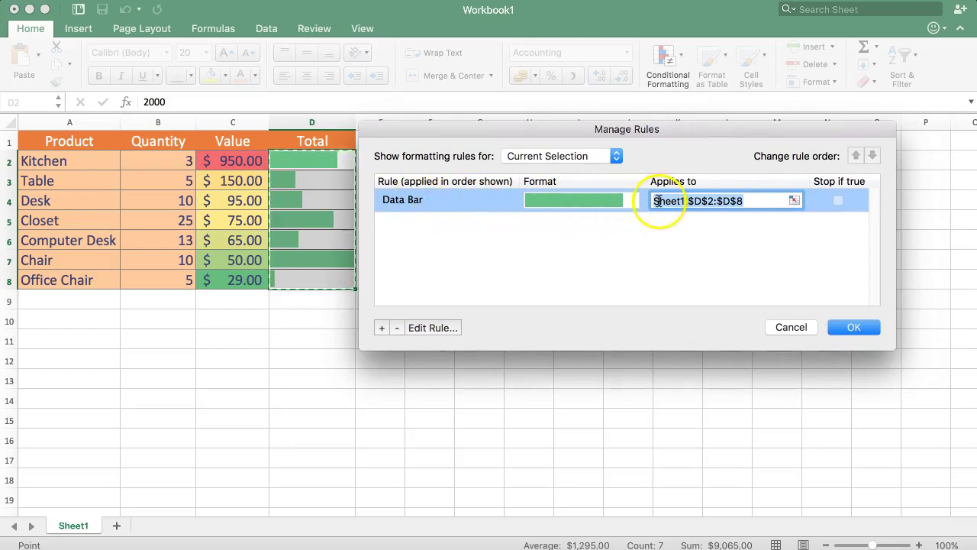
{"action": "left_click", "coordinate": [416, 203]}
- Edit the Data Bar rule: blue fill for positive values, purple for negative, borders left at None
{"action": "left_click", "coordinate": [432, 328]}
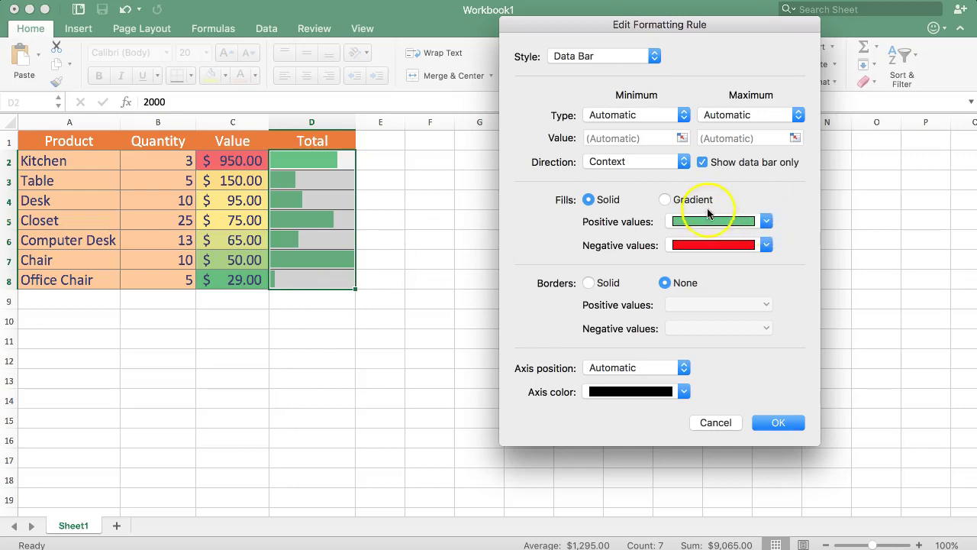
{"action": "left_click", "coordinate": [766, 222]}
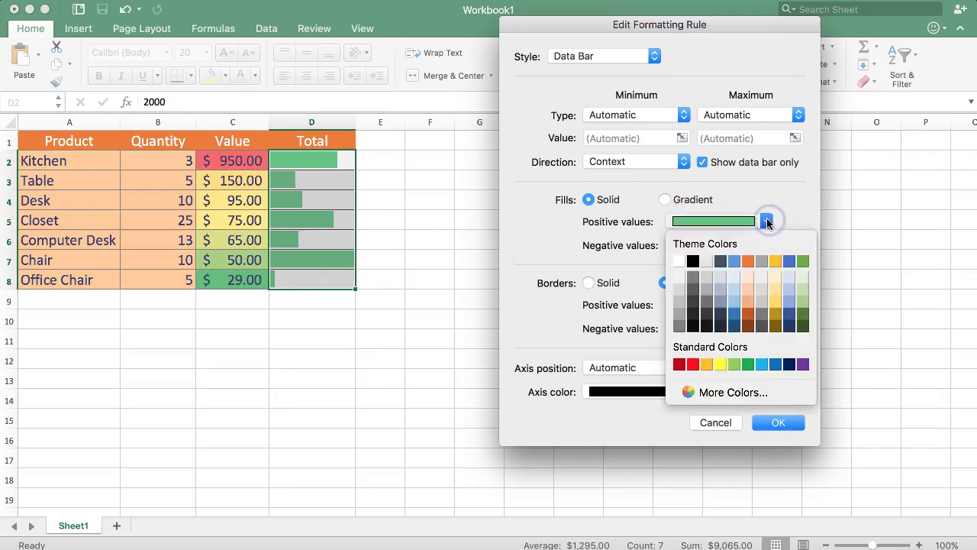
{"action": "left_click", "coordinate": [733, 262]}
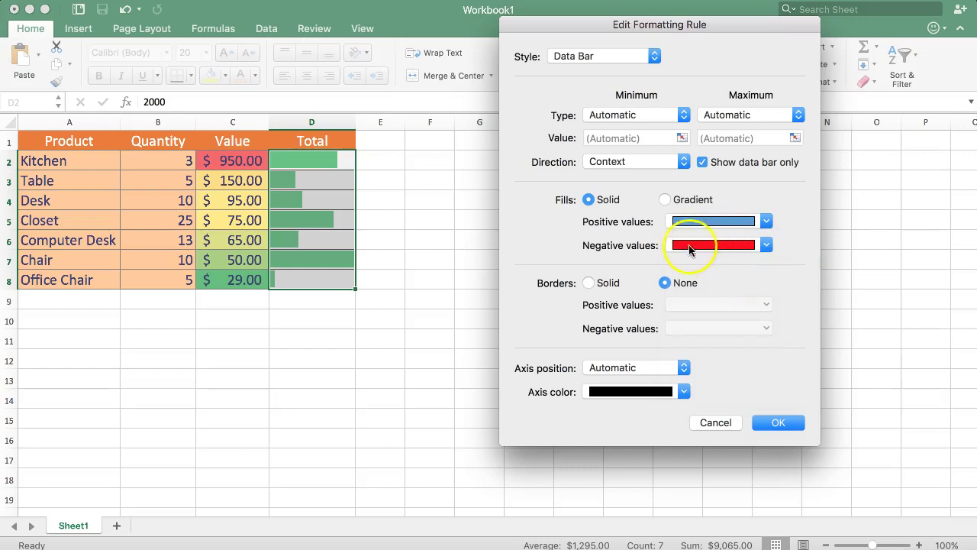
{"action": "left_click", "coordinate": [752, 247]}
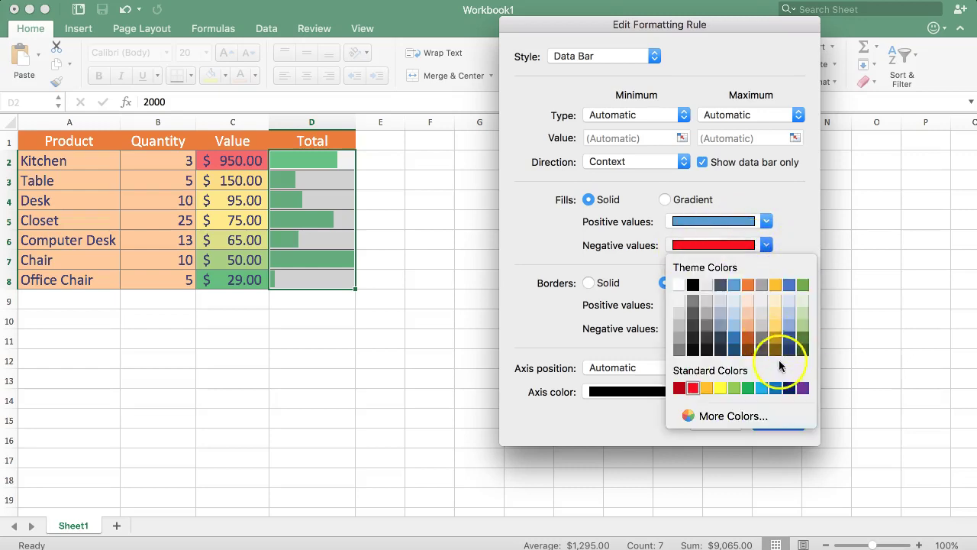
{"action": "left_click", "coordinate": [804, 390]}
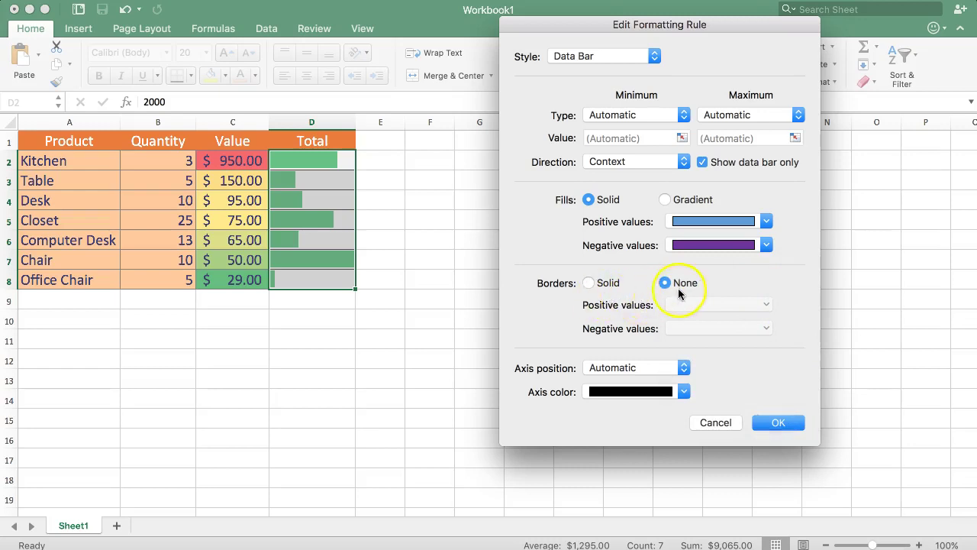
{"action": "left_click", "coordinate": [600, 287]}
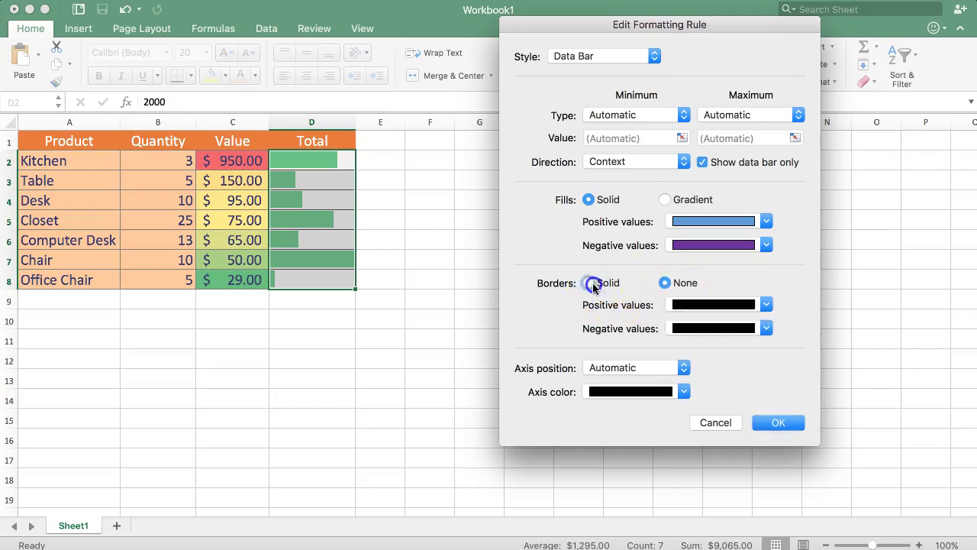
{"action": "left_click", "coordinate": [669, 286]}
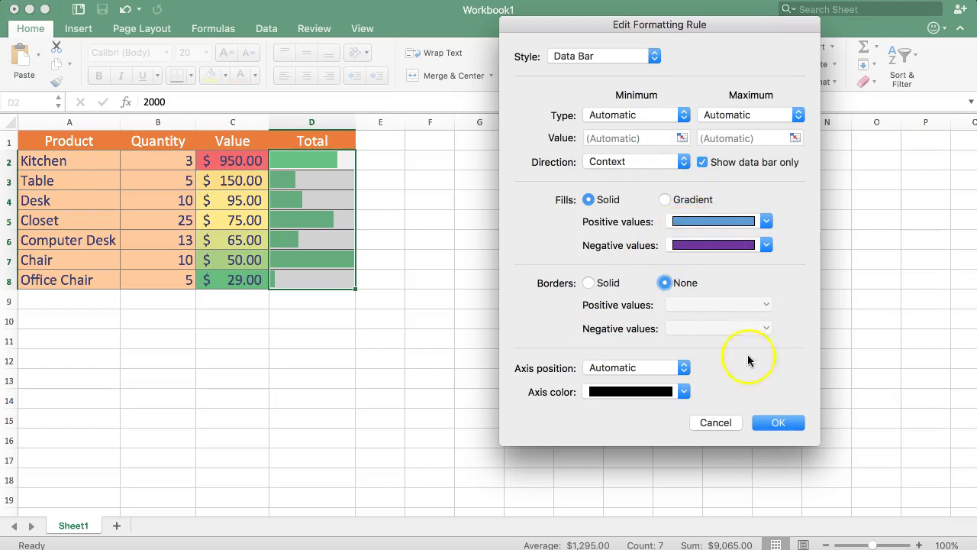
{"action": "left_click", "coordinate": [778, 423]}
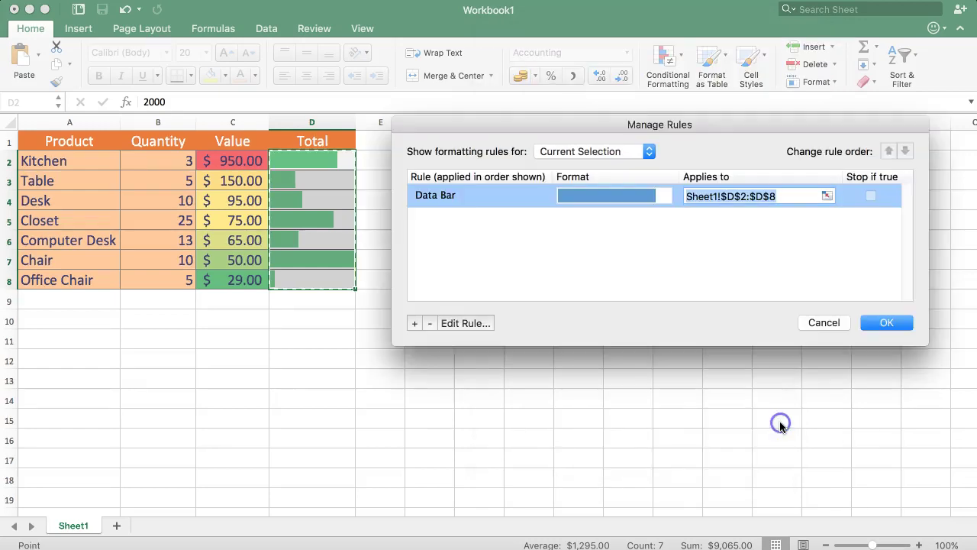
- Apply the recoloured rule and change Kitchen's total in D2 from 2000 to -2000
{"action": "left_click", "coordinate": [882, 323]}
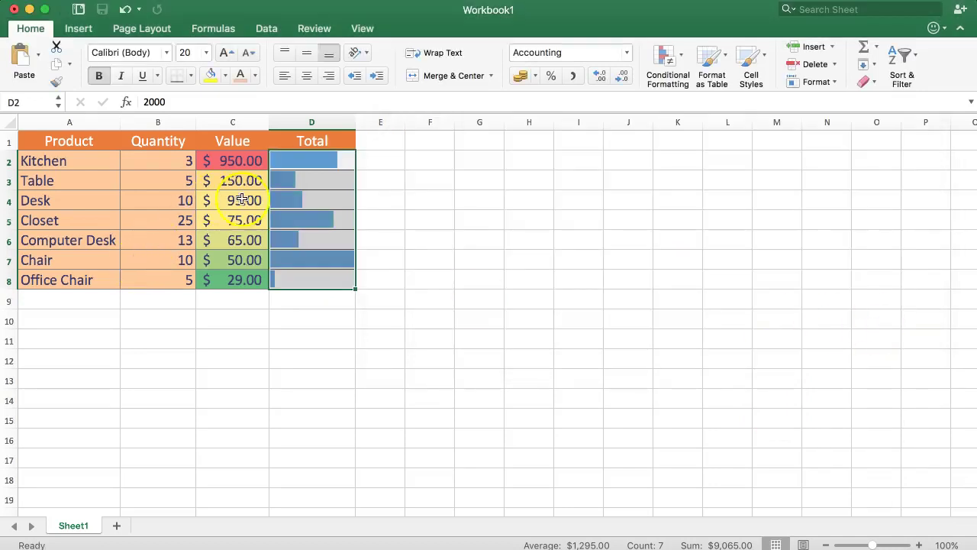
{"action": "left_click", "coordinate": [308, 159]}
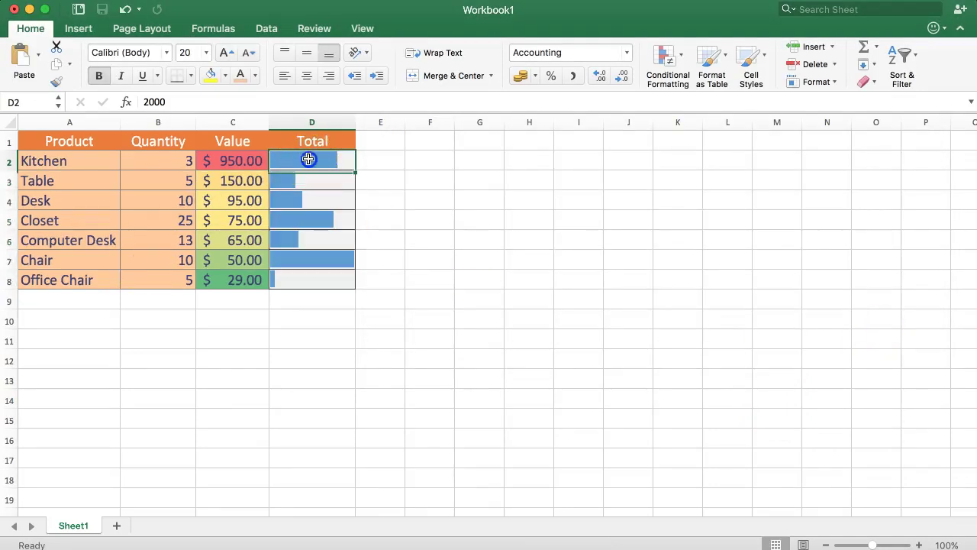
{"action": "left_click", "coordinate": [180, 163]}
{"action": "left_click", "coordinate": [279, 164]}
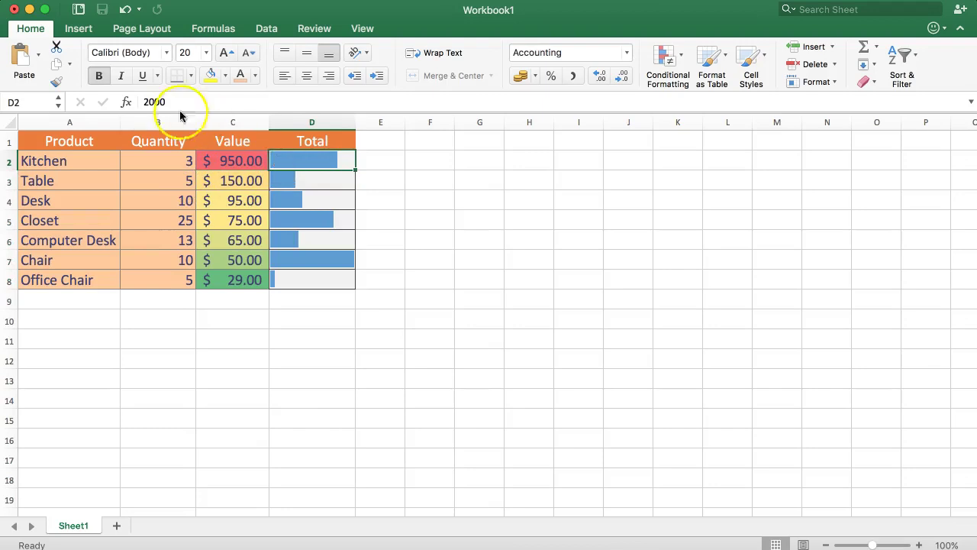
{"action": "left_click", "coordinate": [154, 102]}
{"action": "type", "text": "-"}
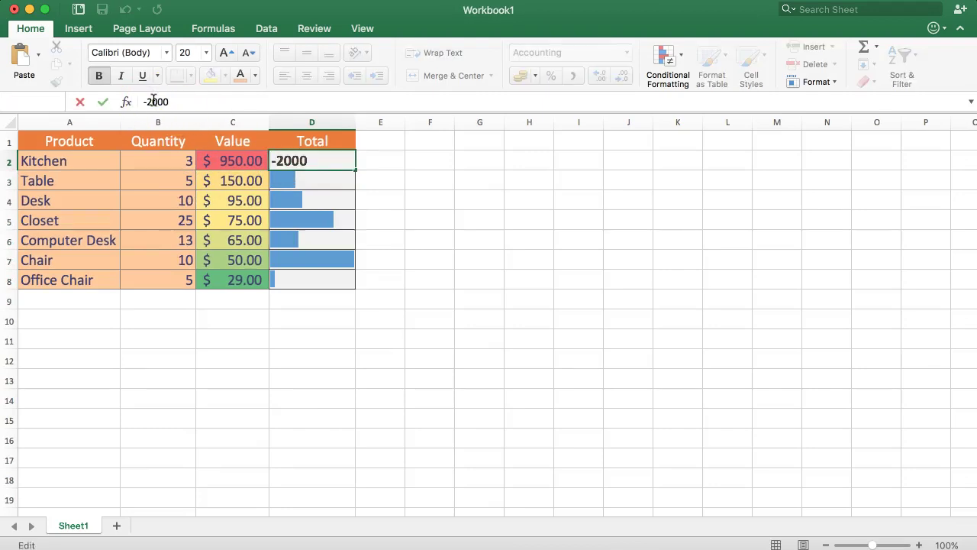
{"action": "key", "text": "Return"}
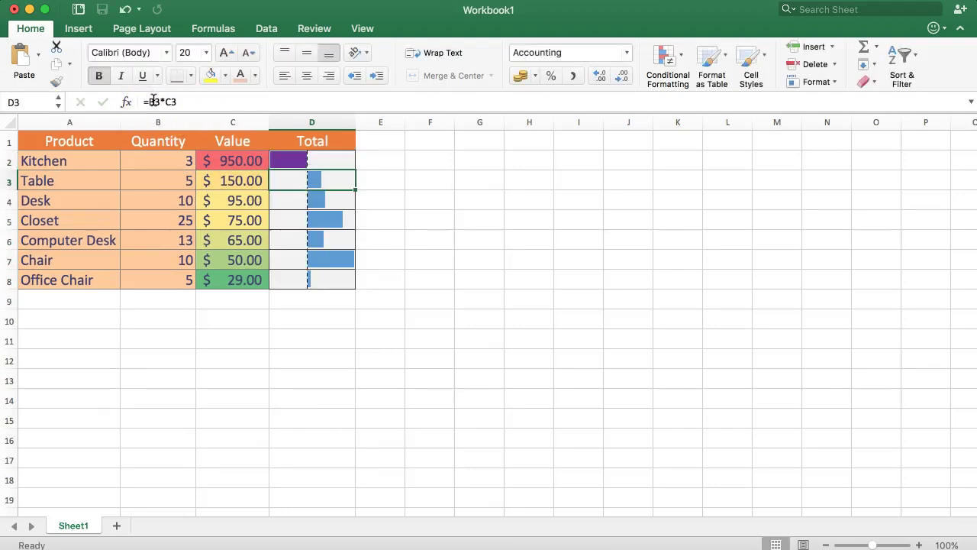
{"action": "left_click", "coordinate": [408, 179]}
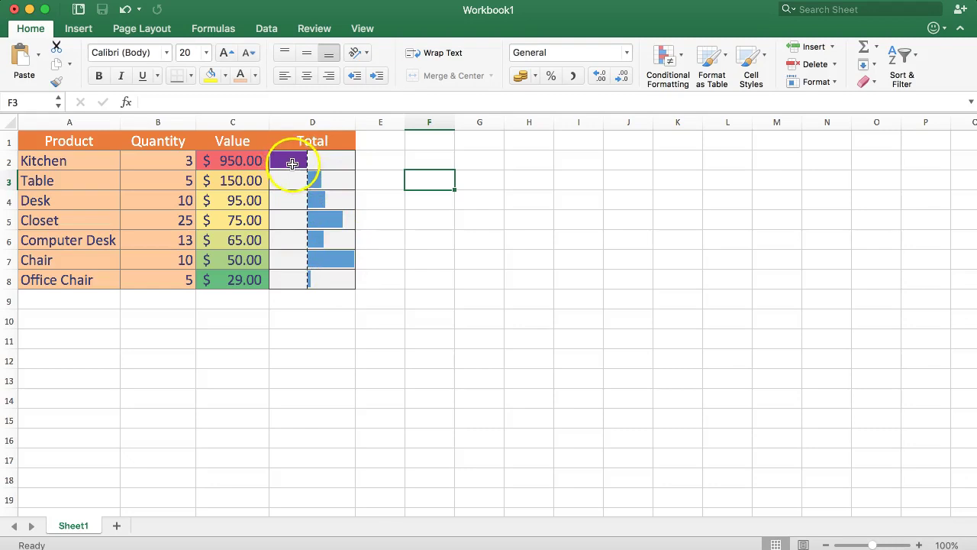
- Reselect the Total values D2:D8 to view the blue and purple data bars
{"action": "left_click_drag", "start_coordinate": [291, 165], "coordinate": [293, 278]}
{"action": "left_click", "coordinate": [420, 200]}
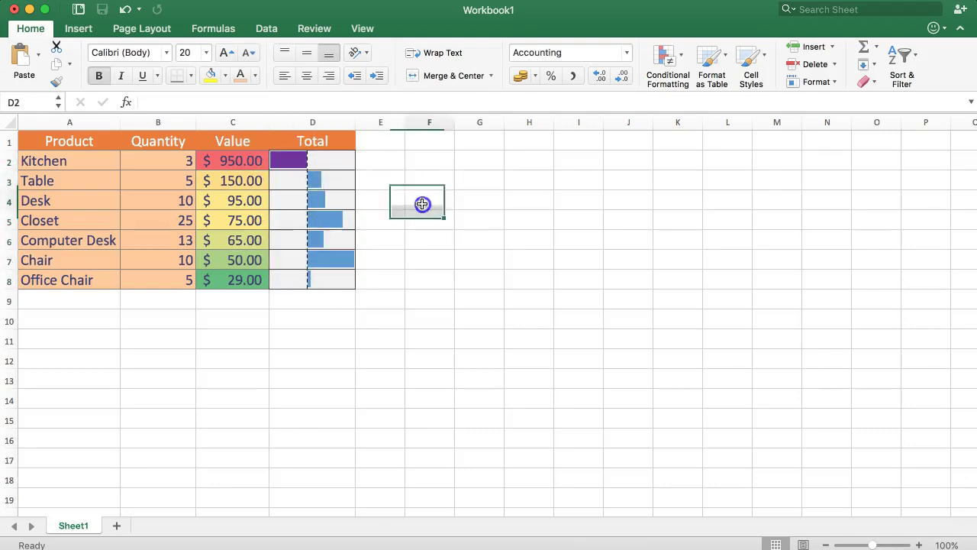
{"action": "left_click_drag", "start_coordinate": [323, 159], "coordinate": [328, 276]}
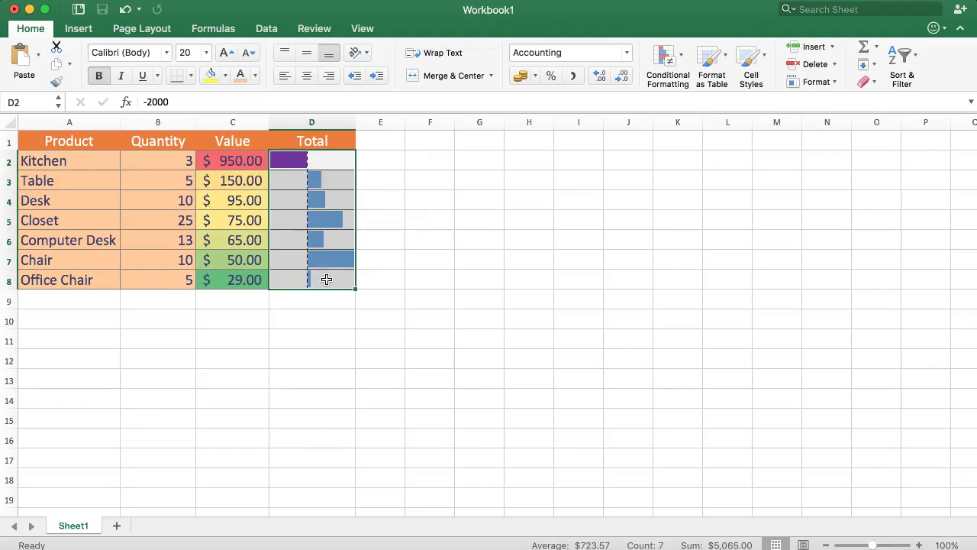
{"action": "left_click_drag", "start_coordinate": [217, 160], "coordinate": [207, 281]}
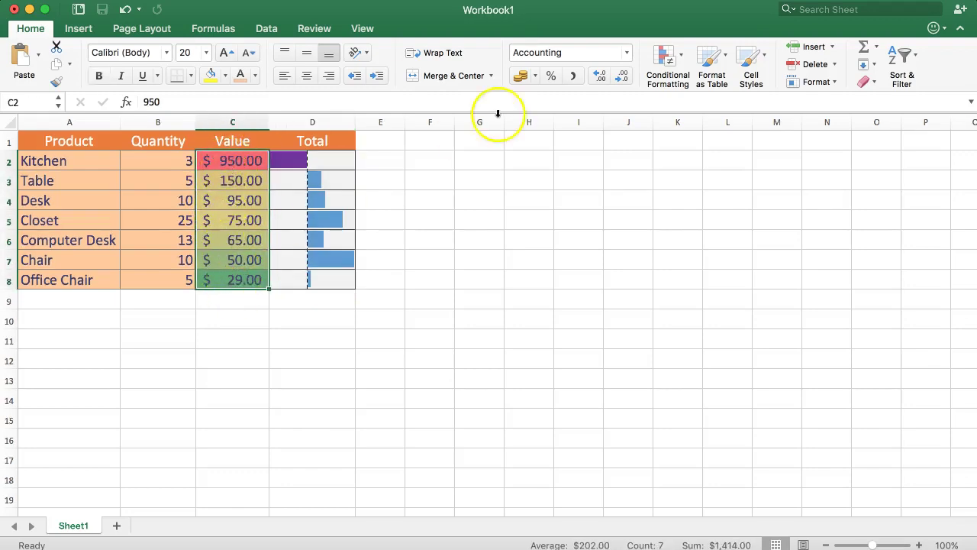
{"action": "left_click", "coordinate": [666, 53]}
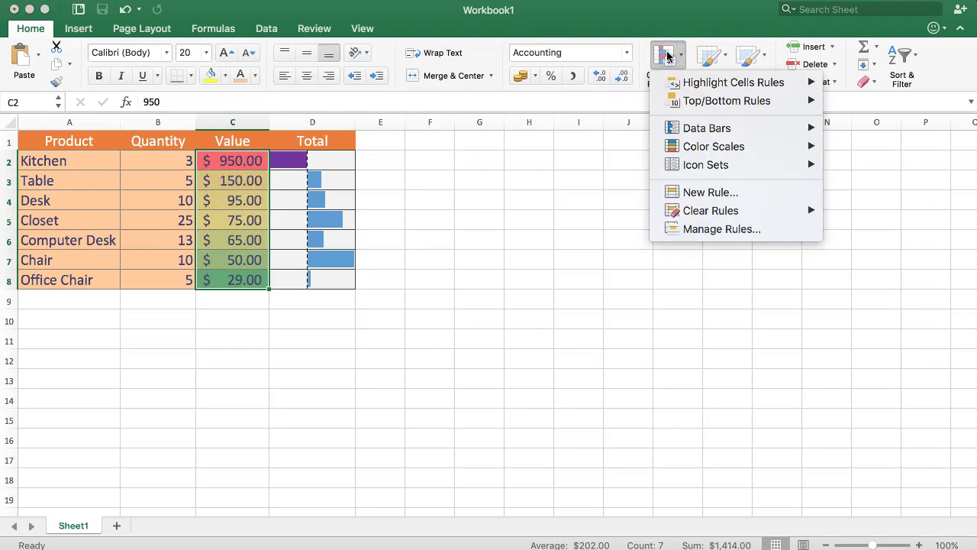
{"action": "left_click", "coordinate": [693, 229]}
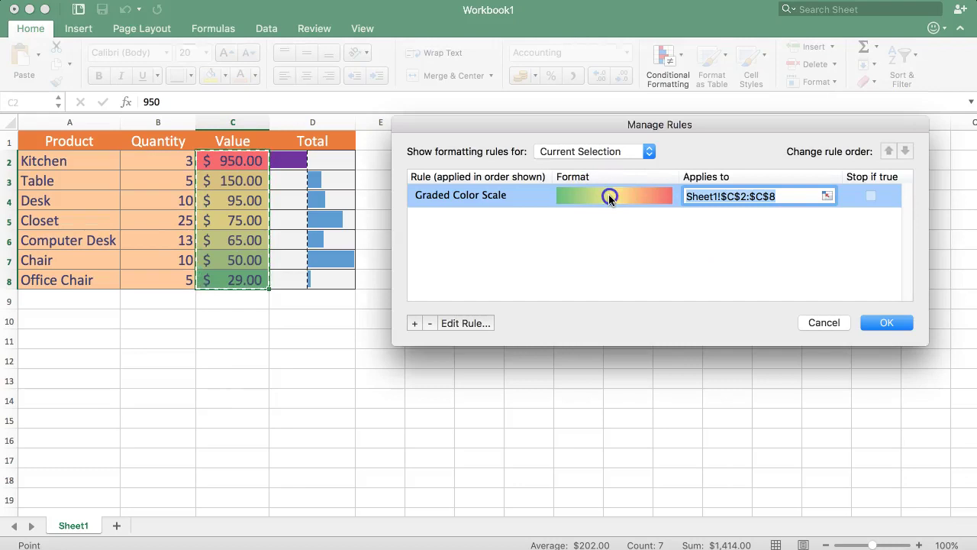
{"action": "left_click", "coordinate": [466, 323]}
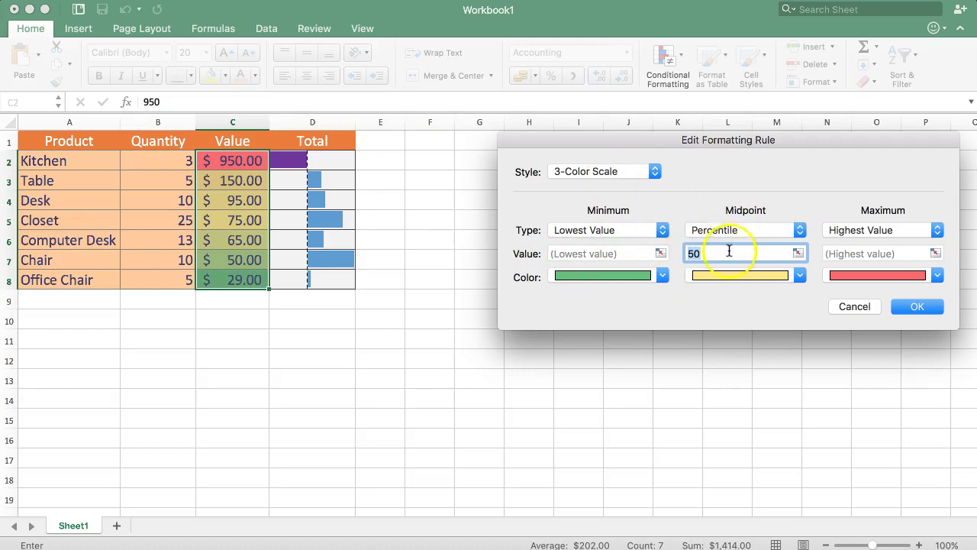
{"action": "left_click", "coordinate": [604, 275]}
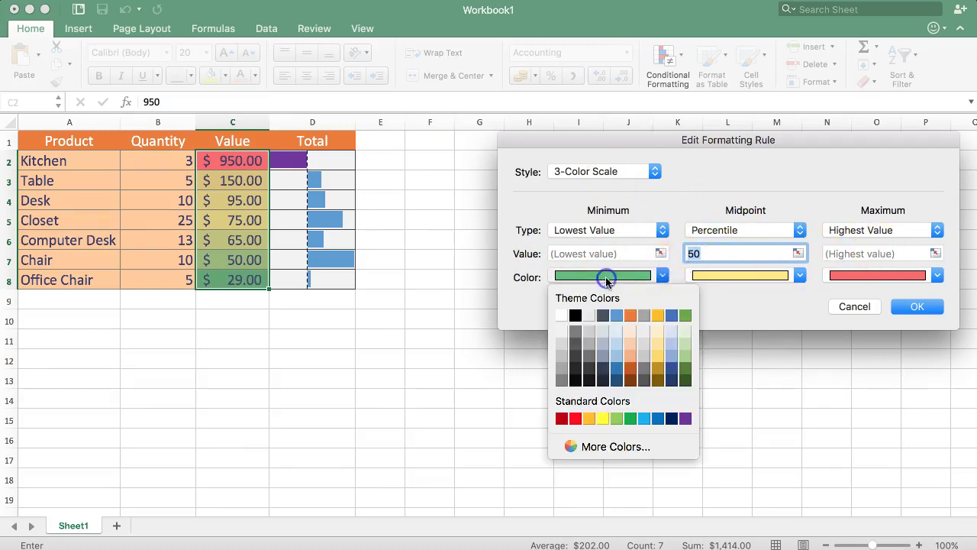
{"action": "left_click", "coordinate": [868, 274]}
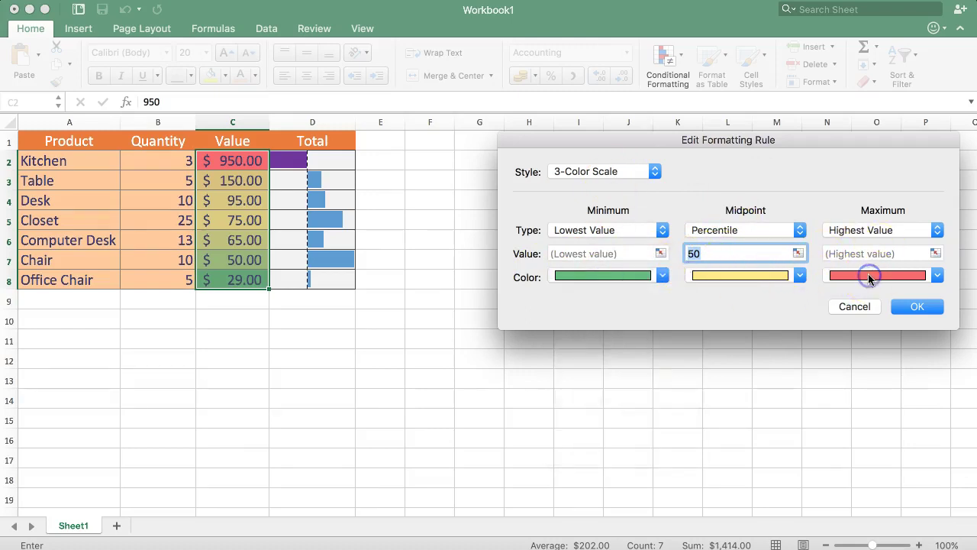
{"action": "left_click", "coordinate": [868, 274]}
{"action": "left_click", "coordinate": [854, 196]}
{"action": "left_click", "coordinate": [798, 229]}
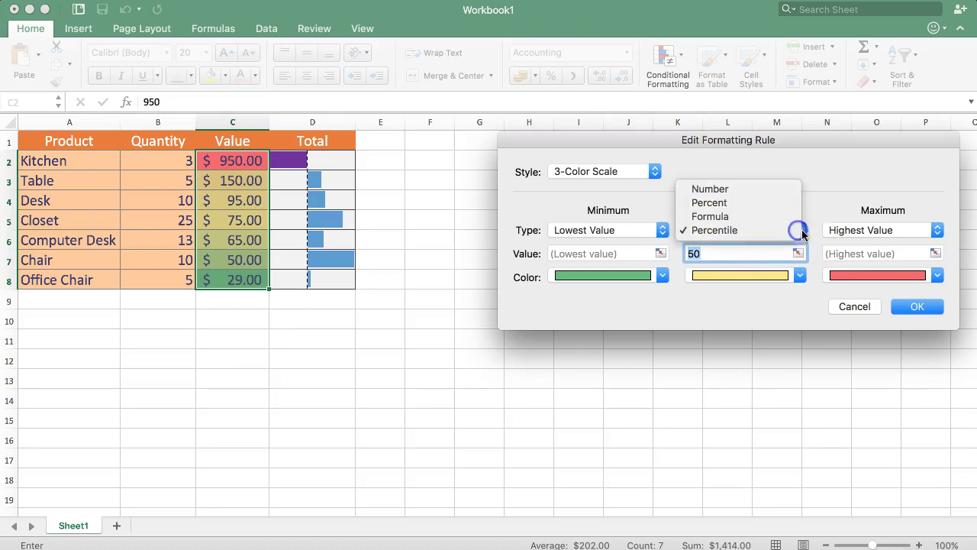
{"action": "left_click", "coordinate": [725, 203]}
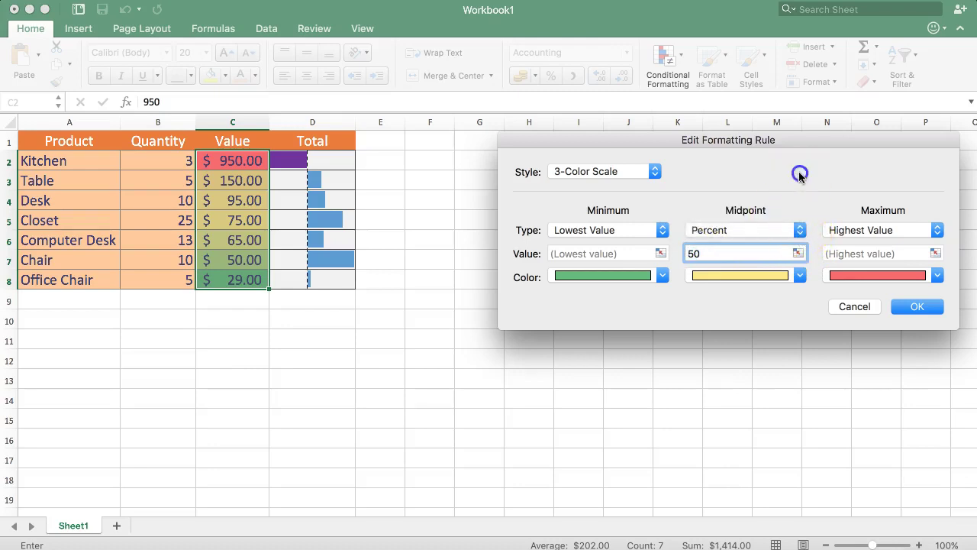
{"action": "left_click", "coordinate": [898, 307]}
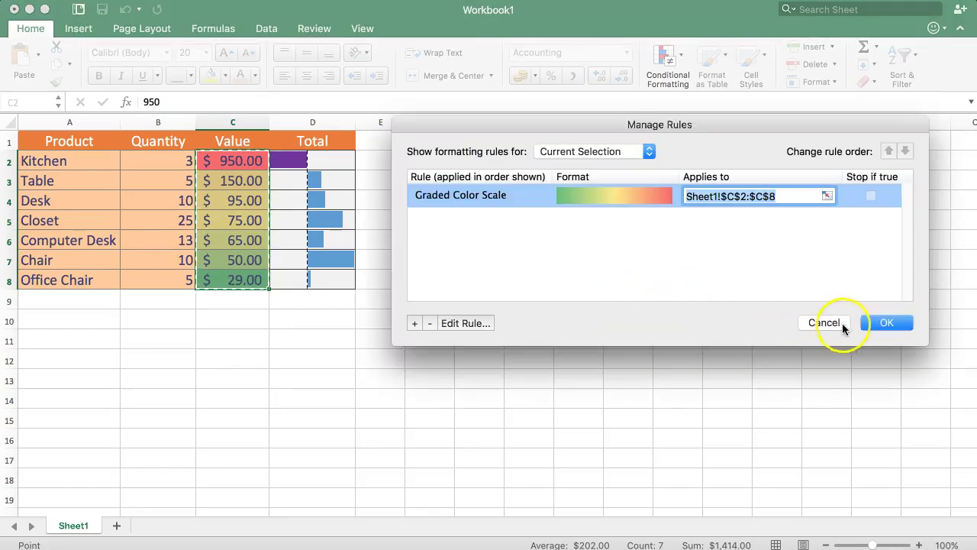
{"action": "left_click", "coordinate": [884, 323]}
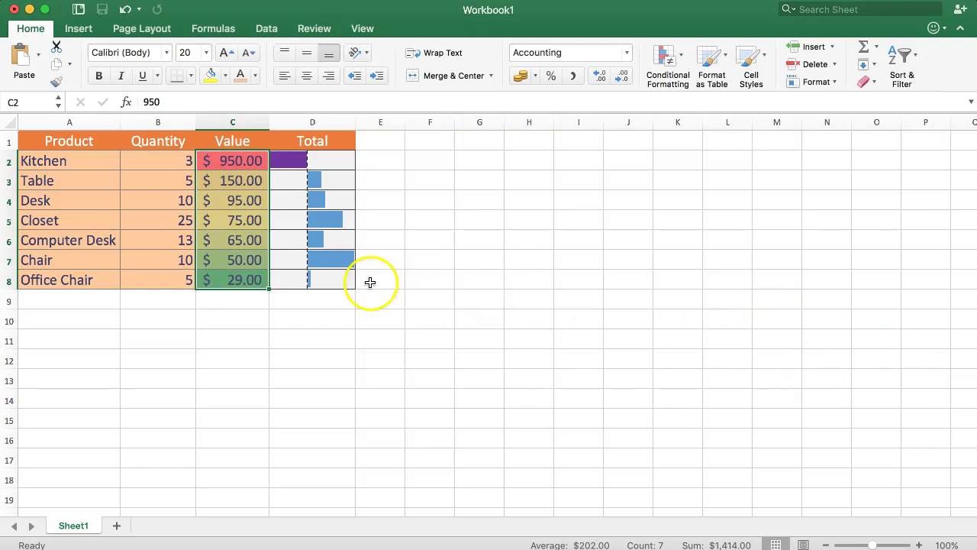